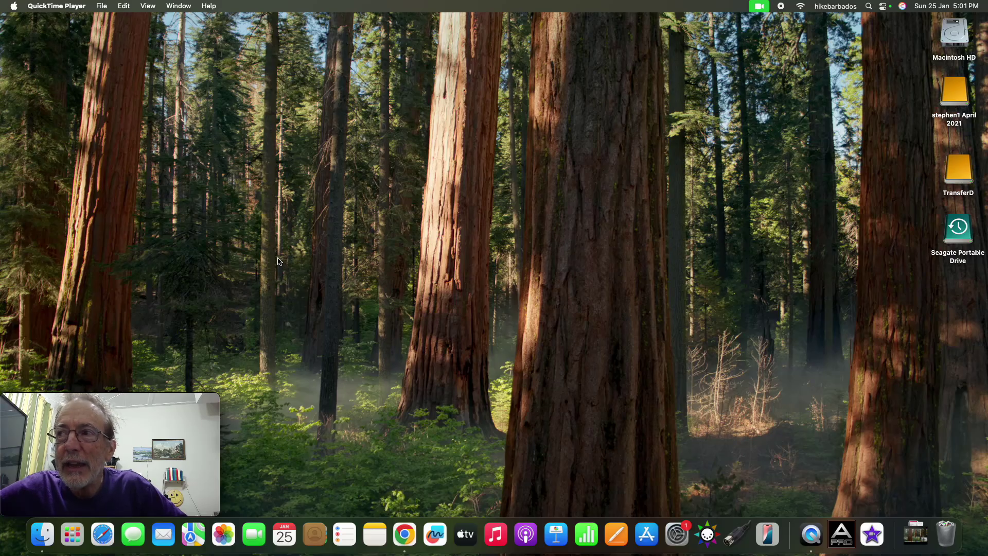
Step: Launch the Modular V3 synthesizer and open its MIDI control settings
key(F4)
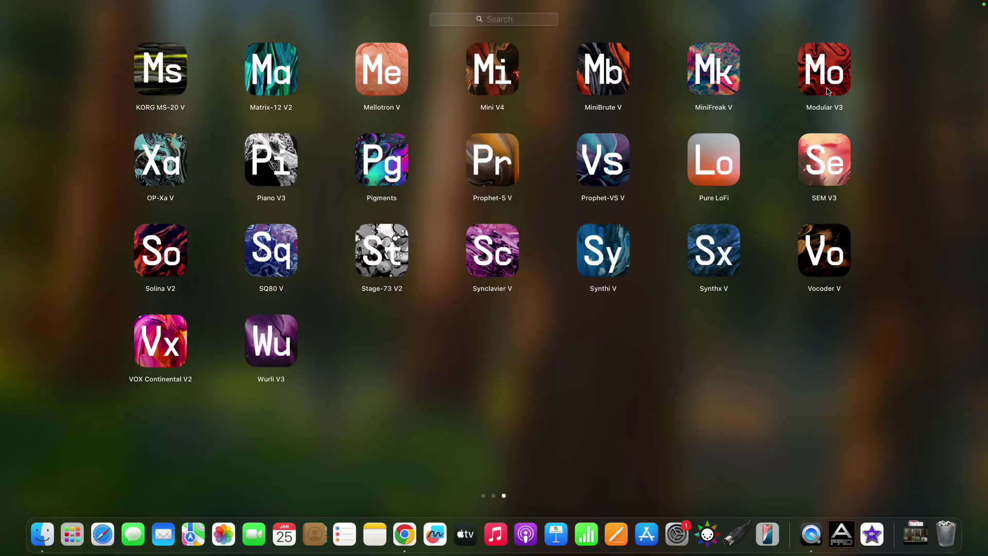
click(824, 84)
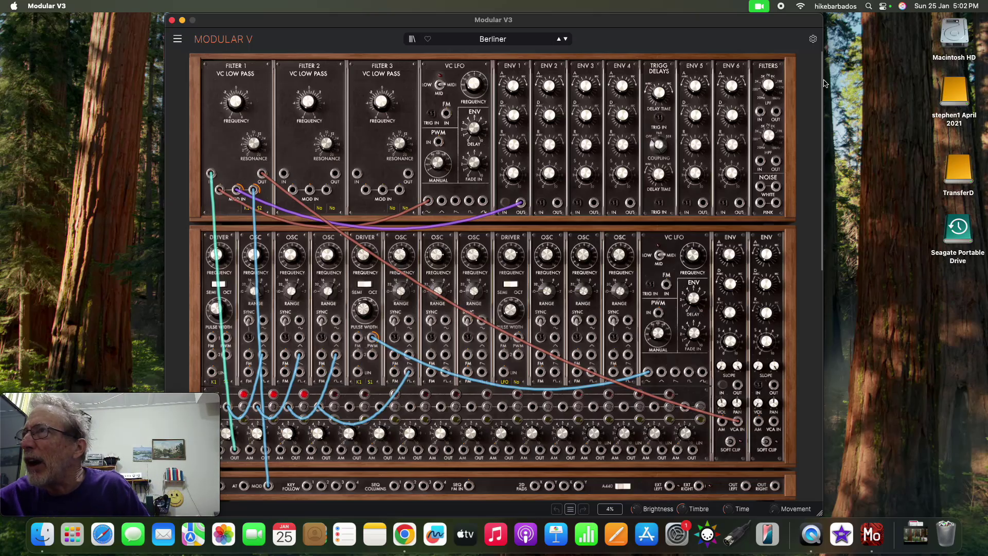
click(814, 41)
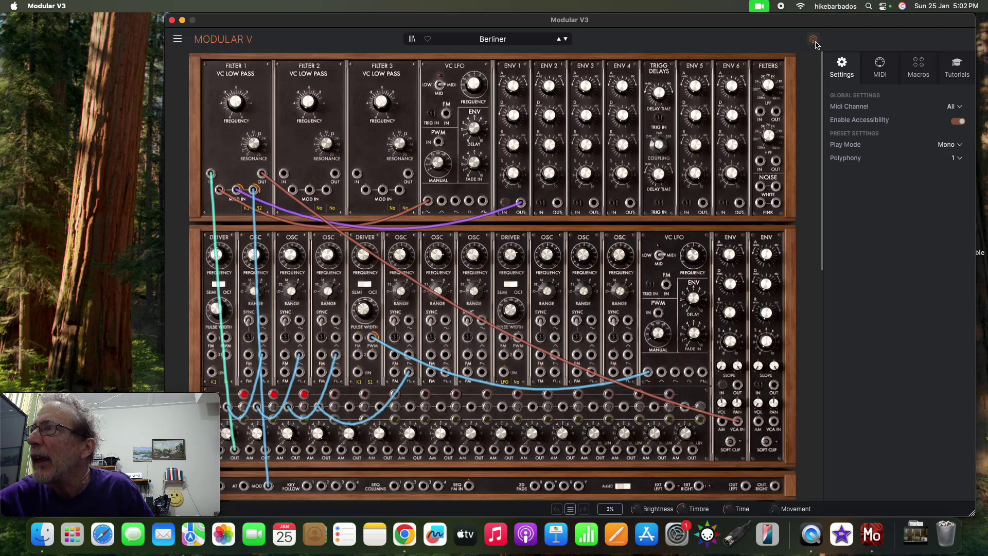
click(879, 62)
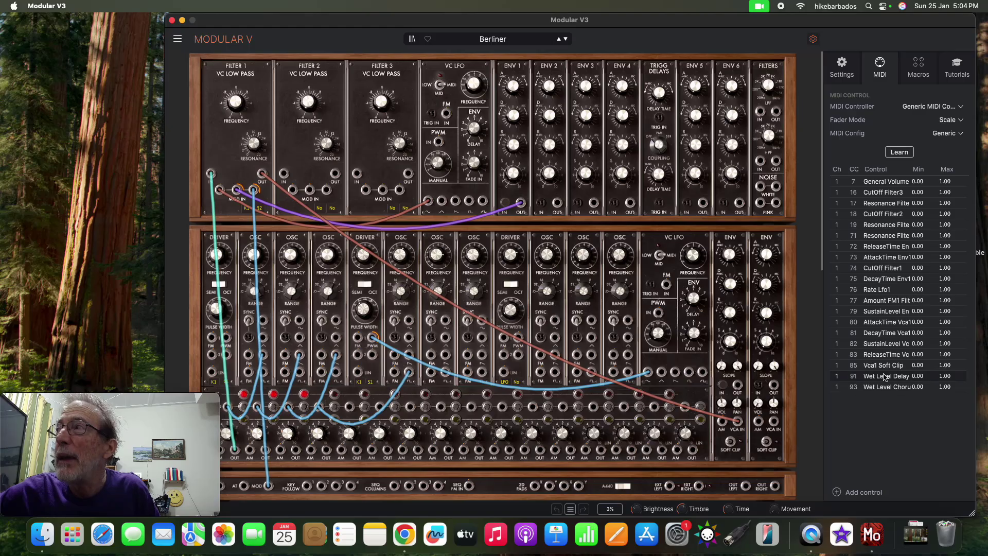
Step: Use MIDI Learn to map the Accord Osc5 frequency knob in the oscillator bank to CC 74 on channel 1
click(898, 152)
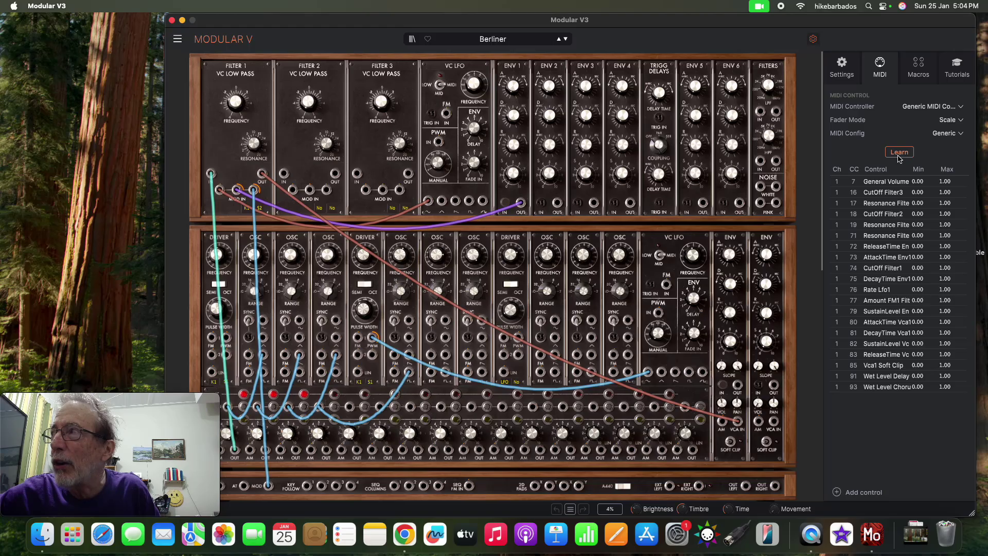
click(899, 154)
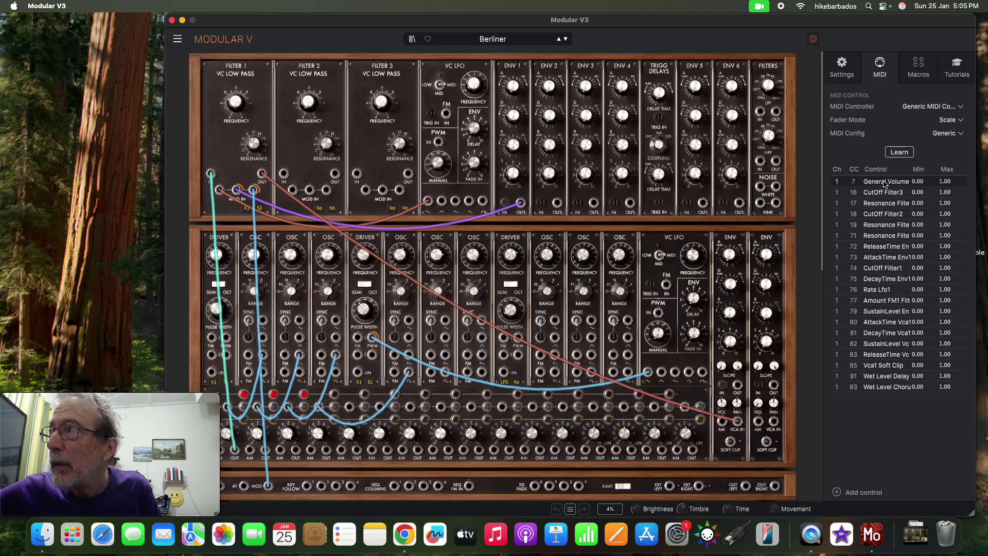
click(900, 153)
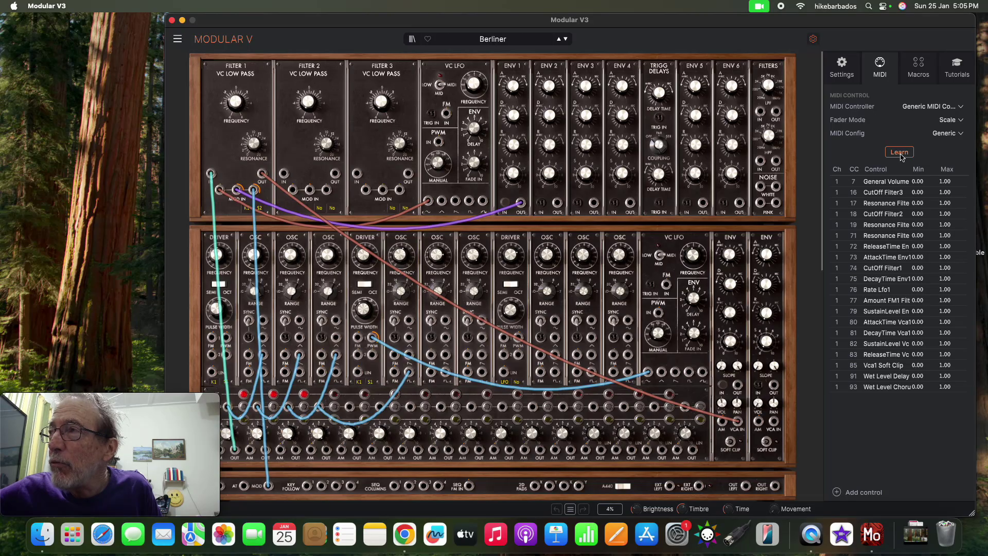
click(900, 153)
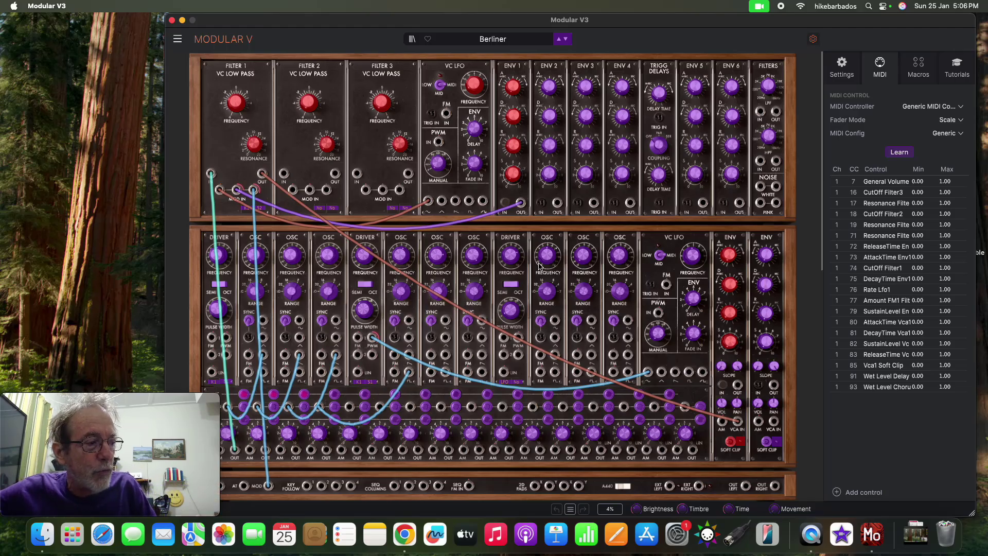
mouse_move(547, 263)
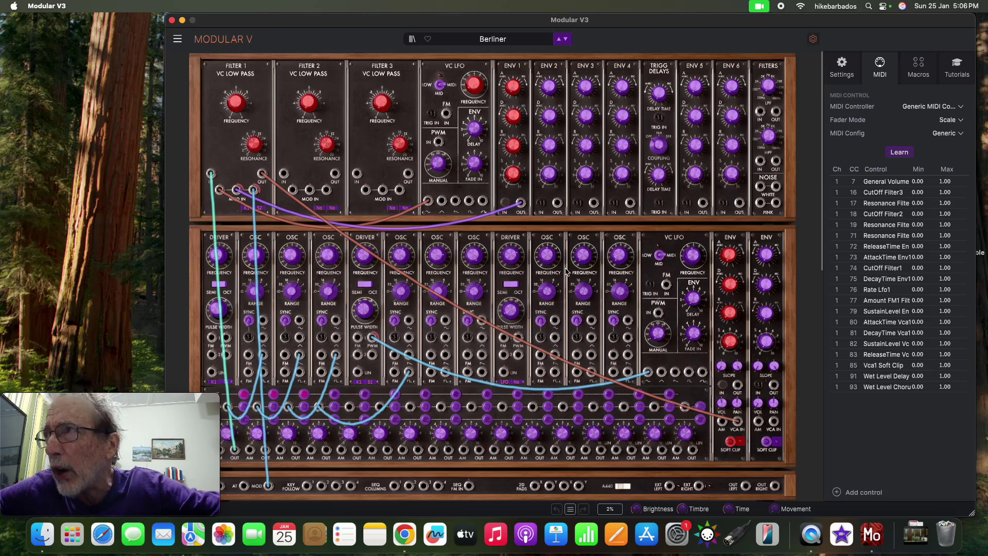
click(440, 263)
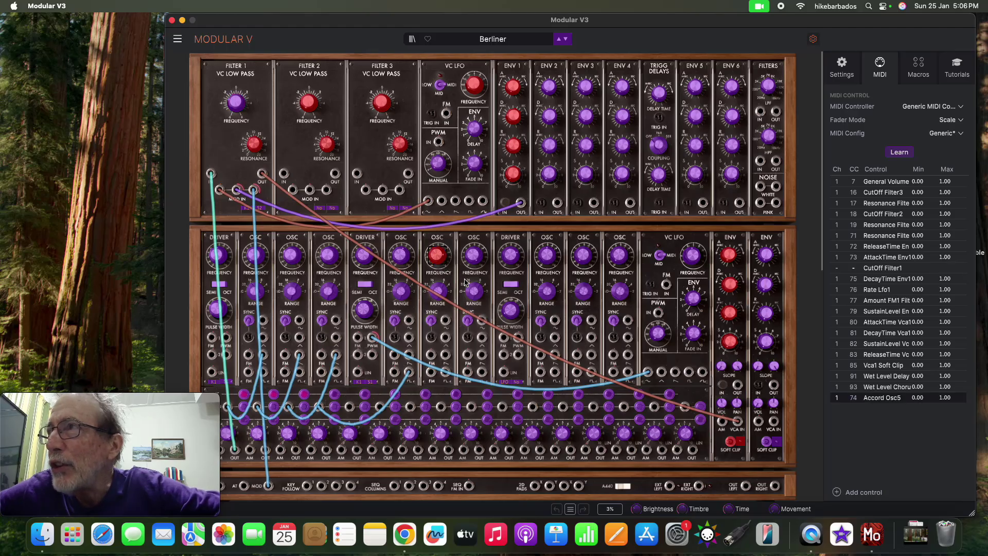
mouse_move(434, 262)
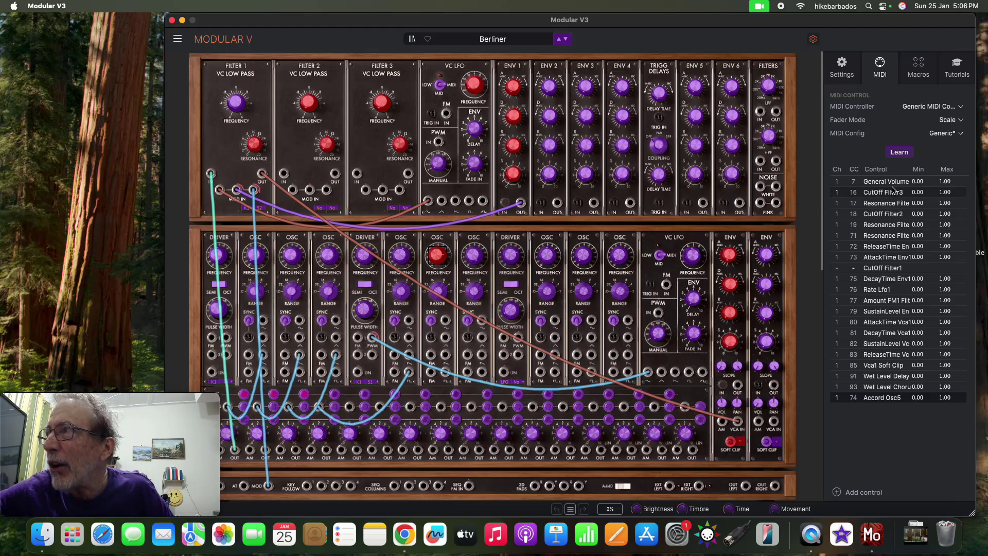
click(901, 153)
click(902, 152)
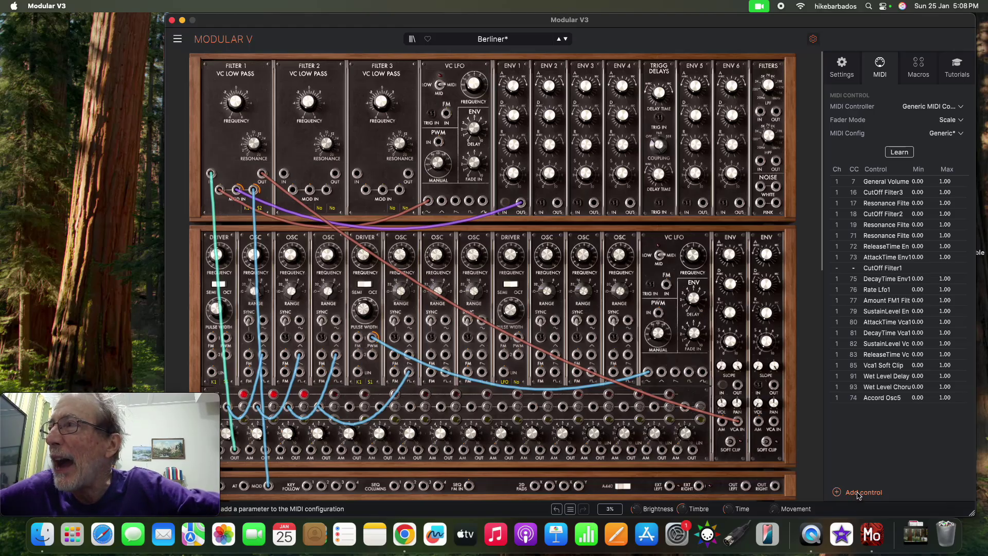
Step: Add the Joystick1 X parameter to the MIDI control list and map it to CC 10 on channel 1 with MIDI Learn
click(858, 494)
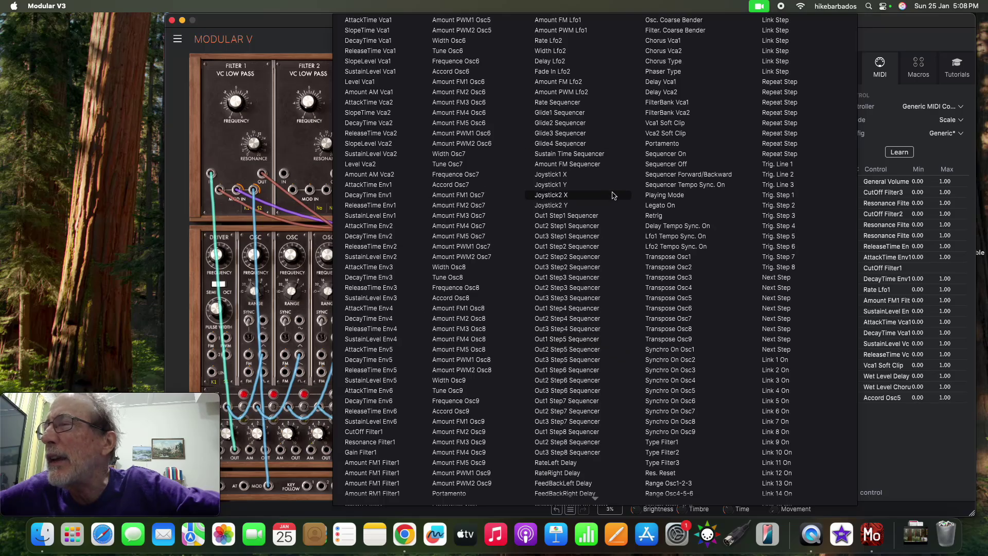
click(556, 178)
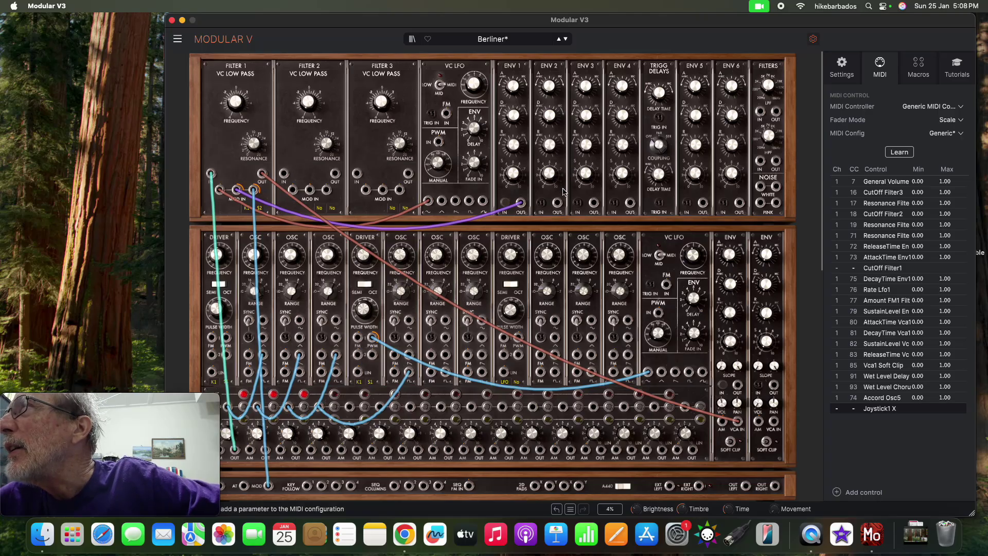
scroll(563, 191, down, 5)
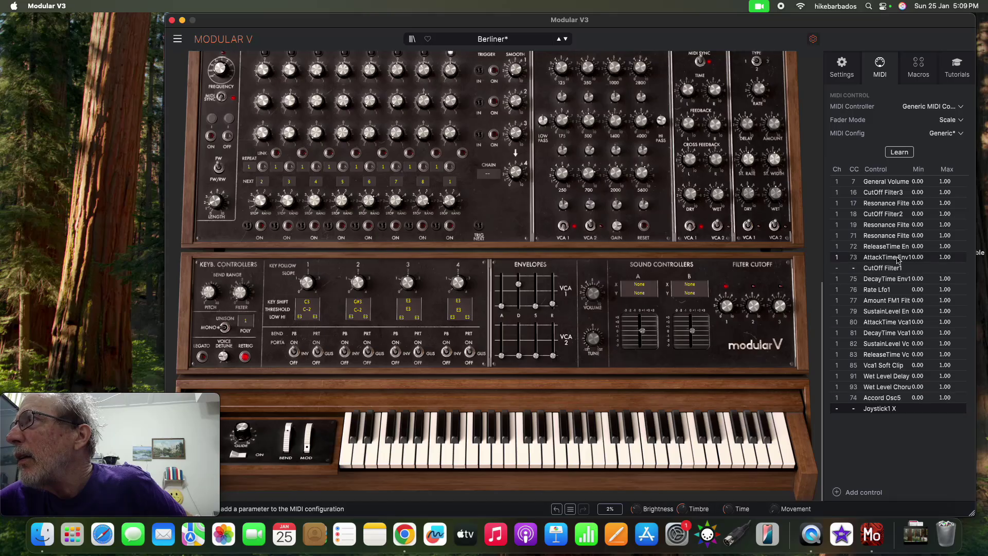
click(902, 154)
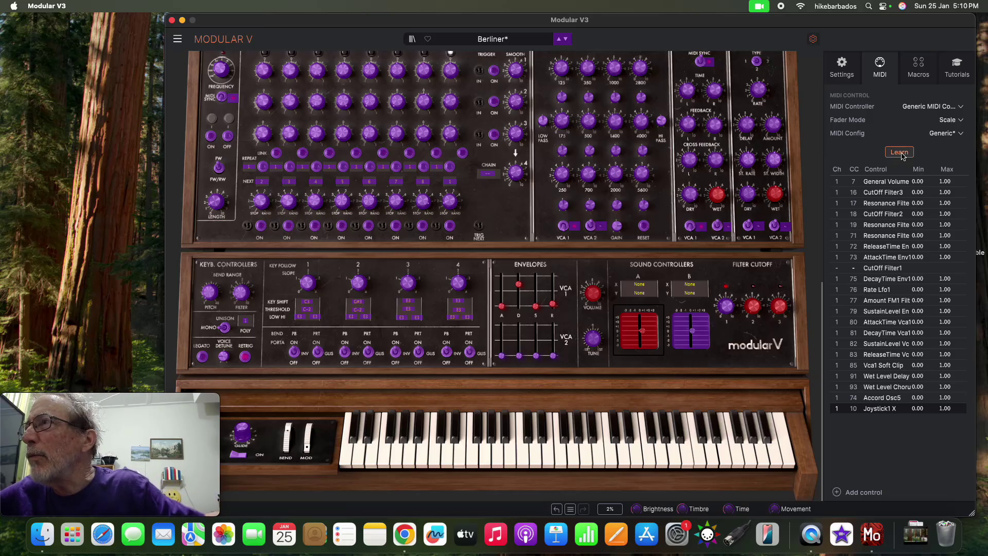
click(902, 155)
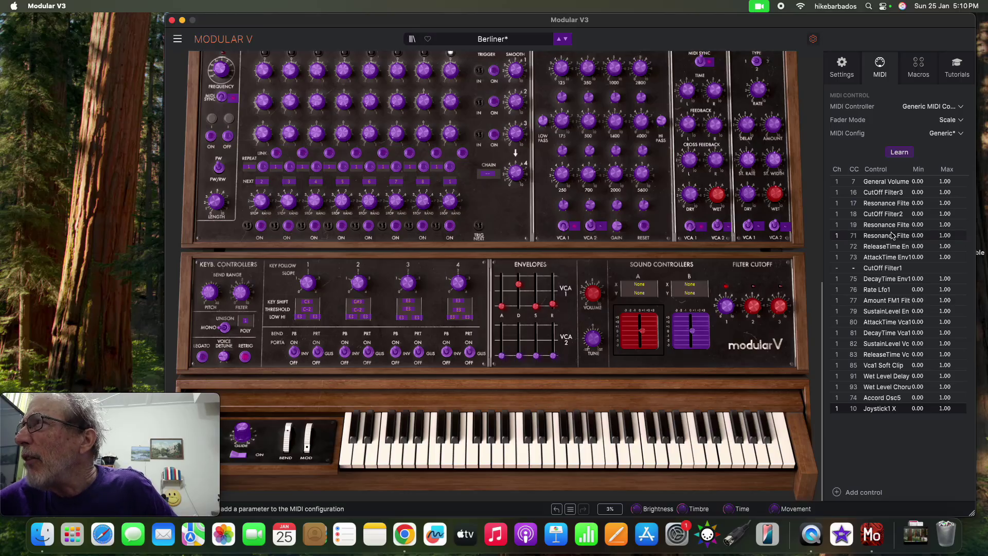
click(899, 153)
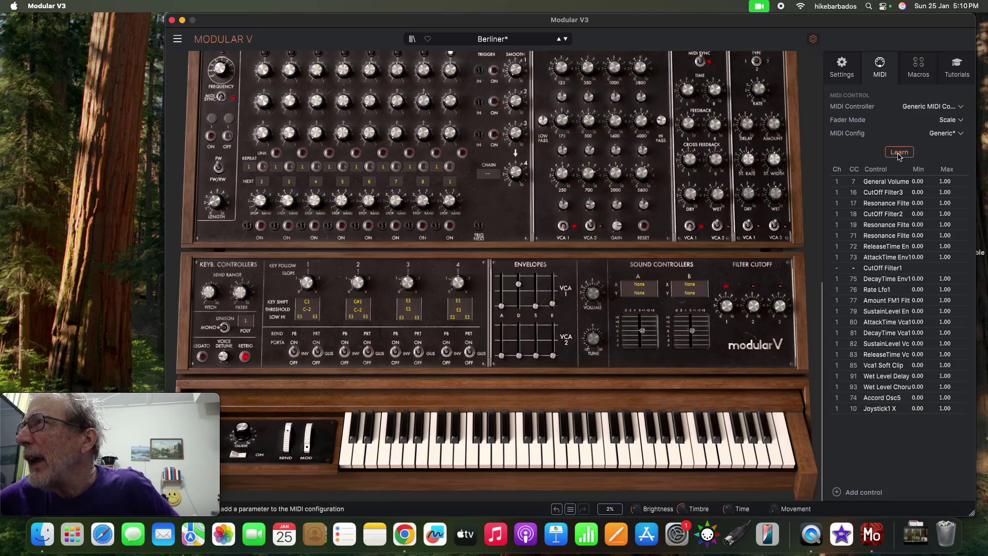
click(899, 153)
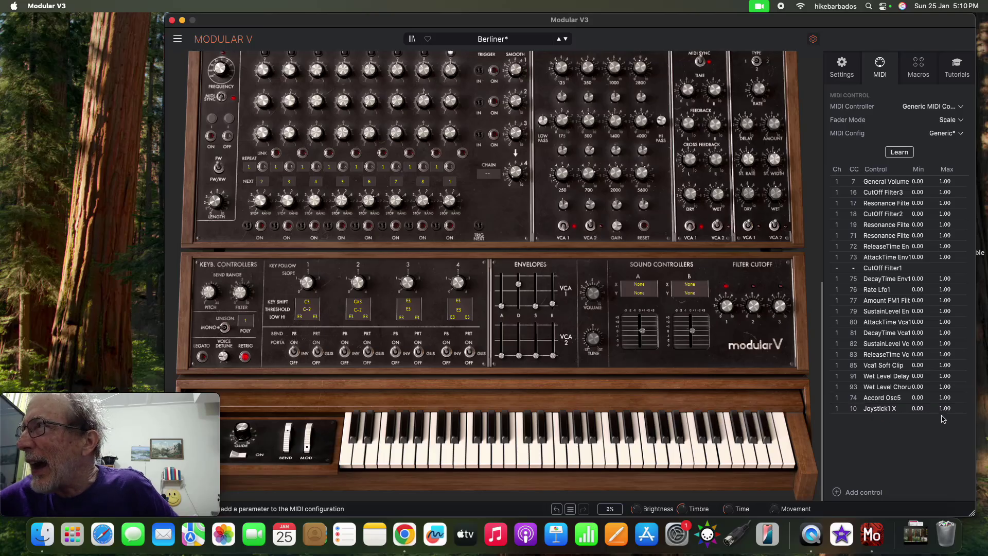
Step: Save the current MIDI controller mapping as a new user configuration named demo-config
scroll(853, 354, up, 10)
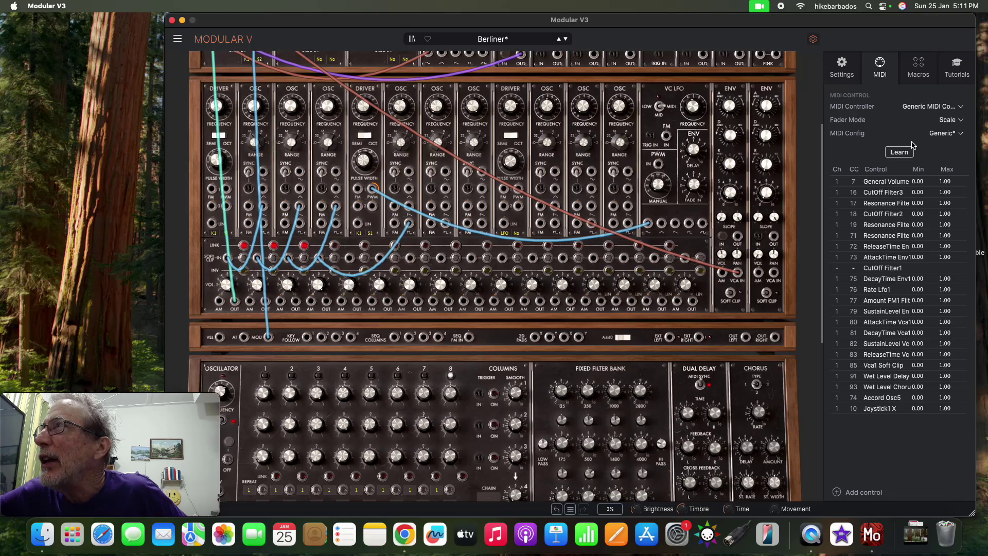
click(962, 135)
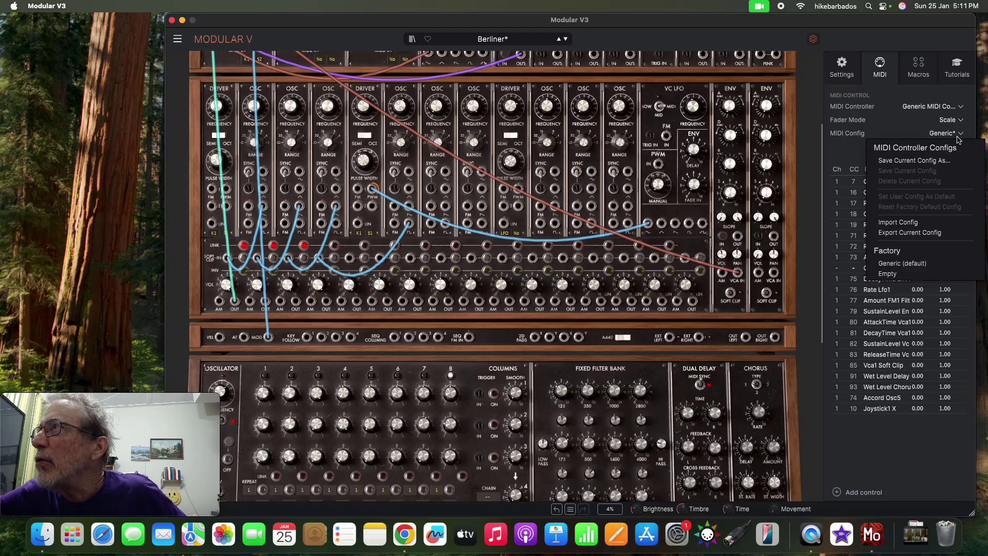
click(929, 161)
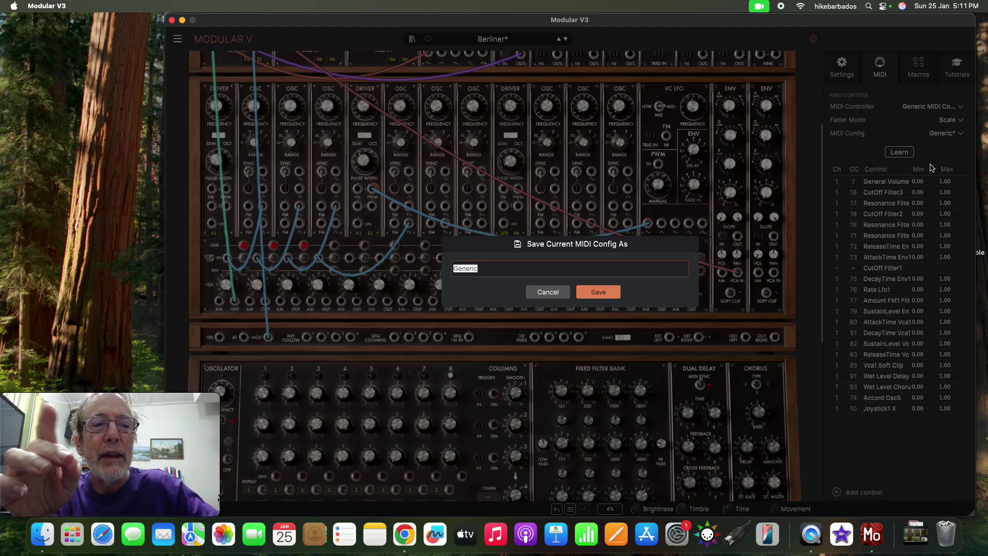
text(de)
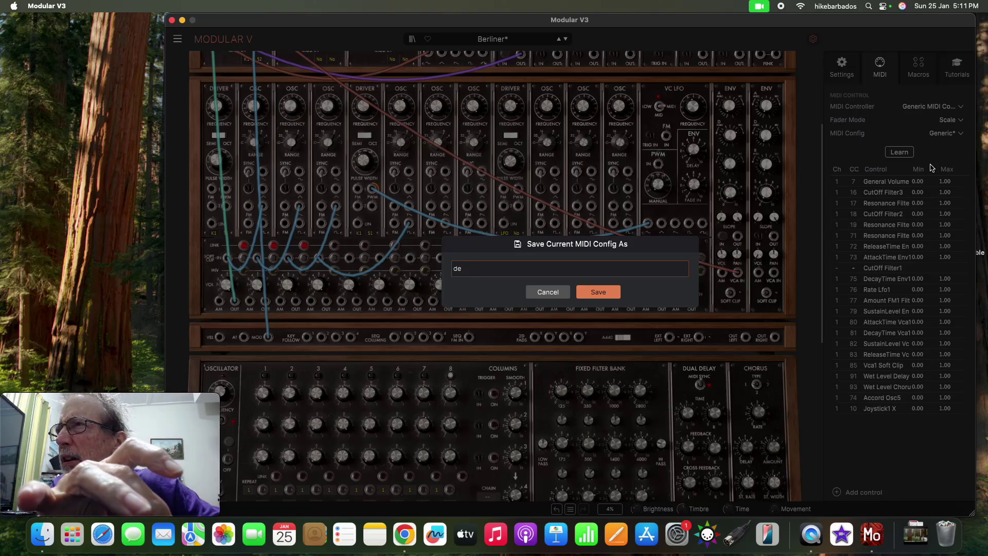
text(mo)
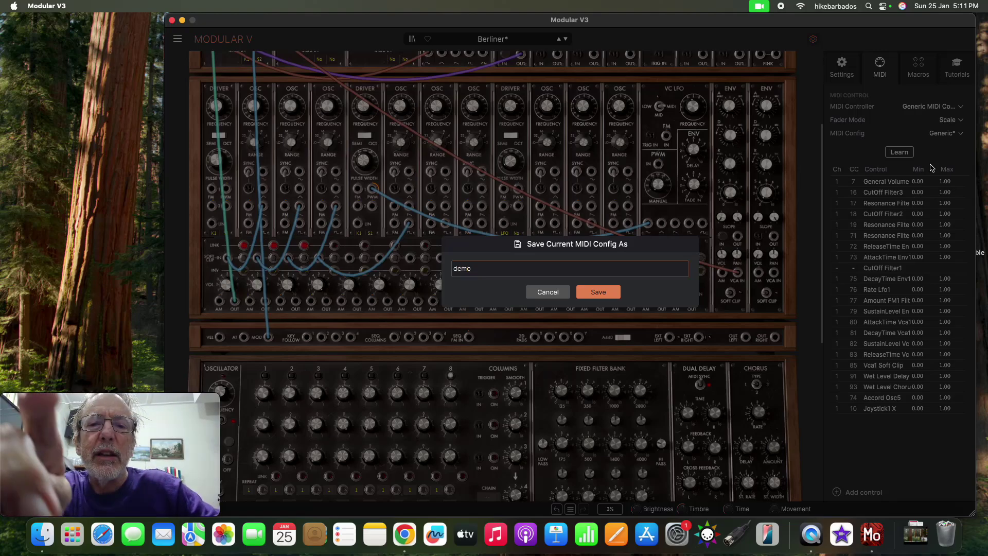
text(-co)
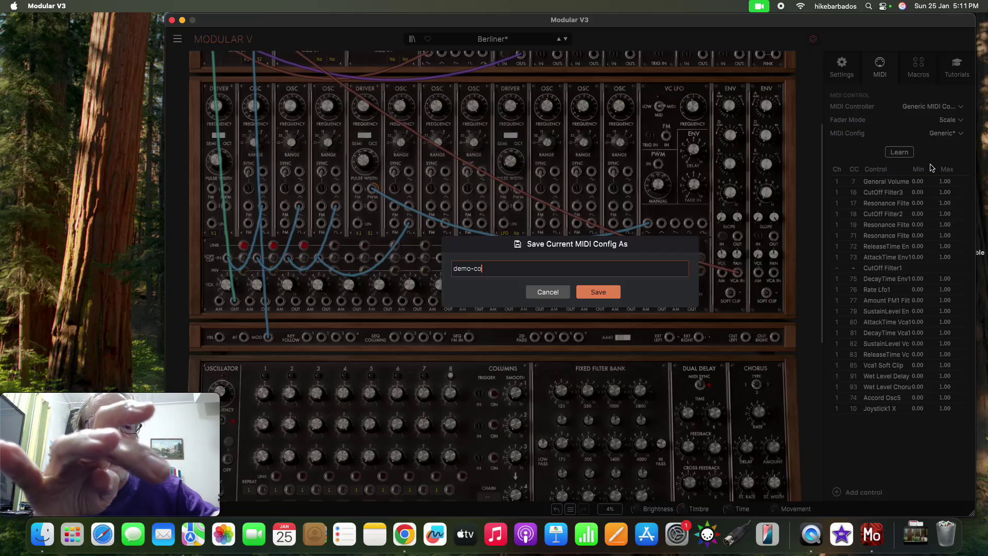
text(n)
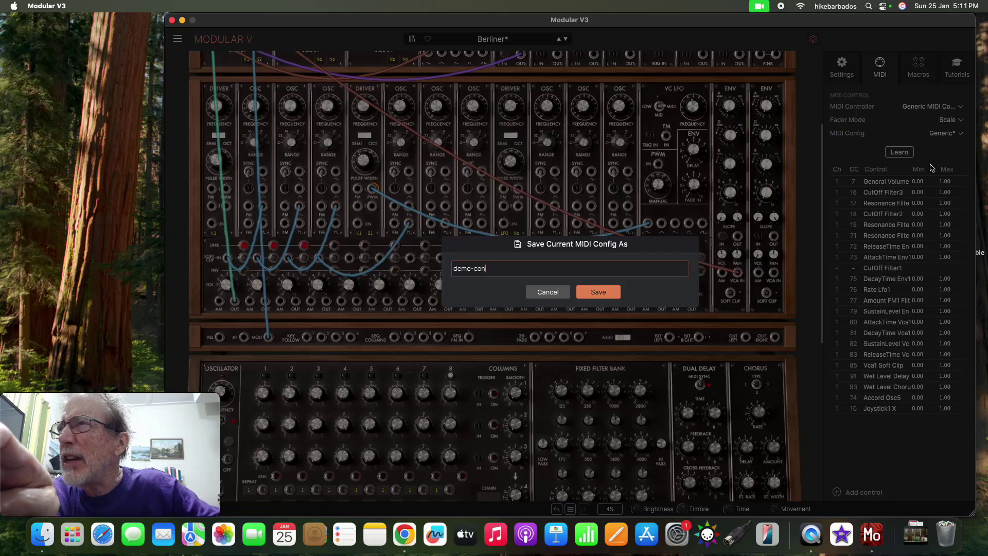
text(fig)
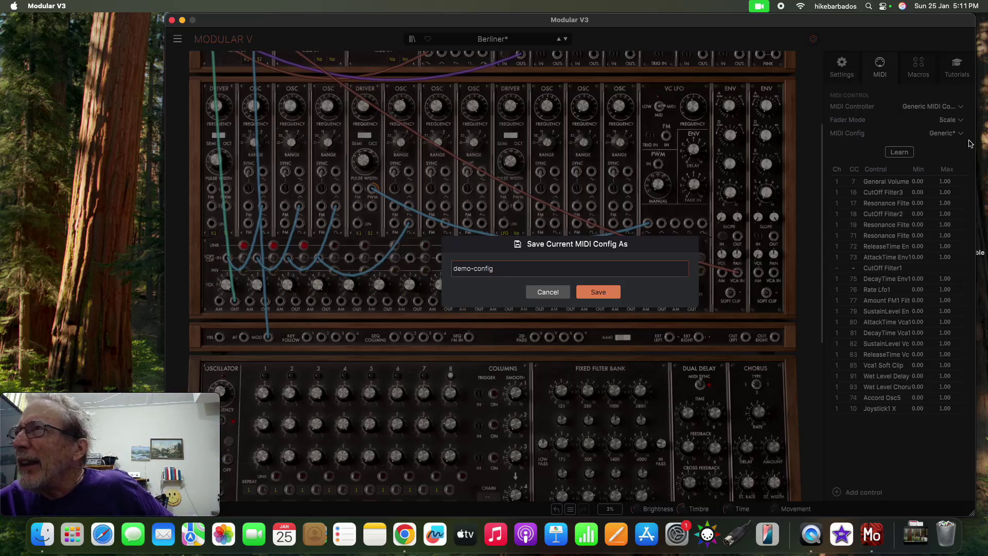
click(597, 292)
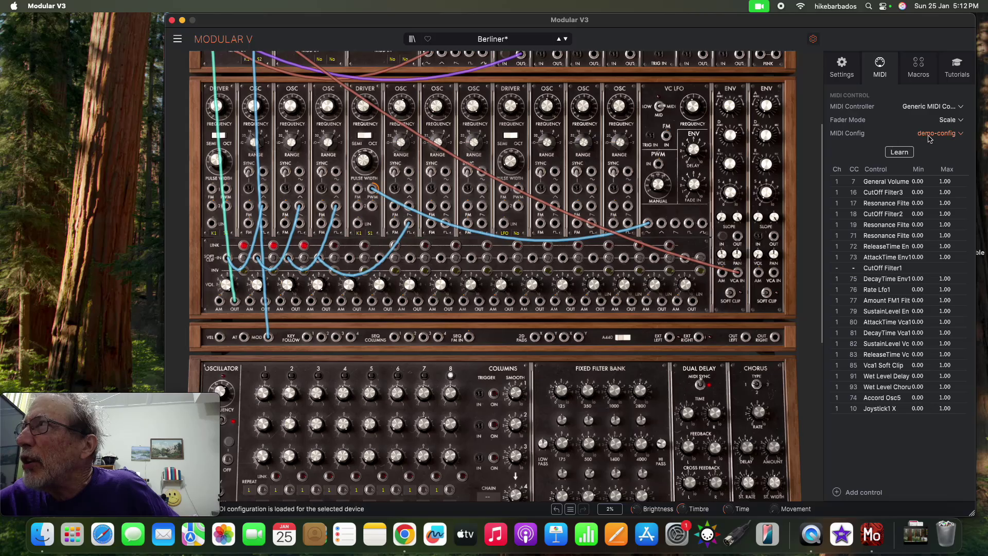
Step: Load the factory Generic MIDI configuration and switch back to the user configuration demo-config
click(962, 135)
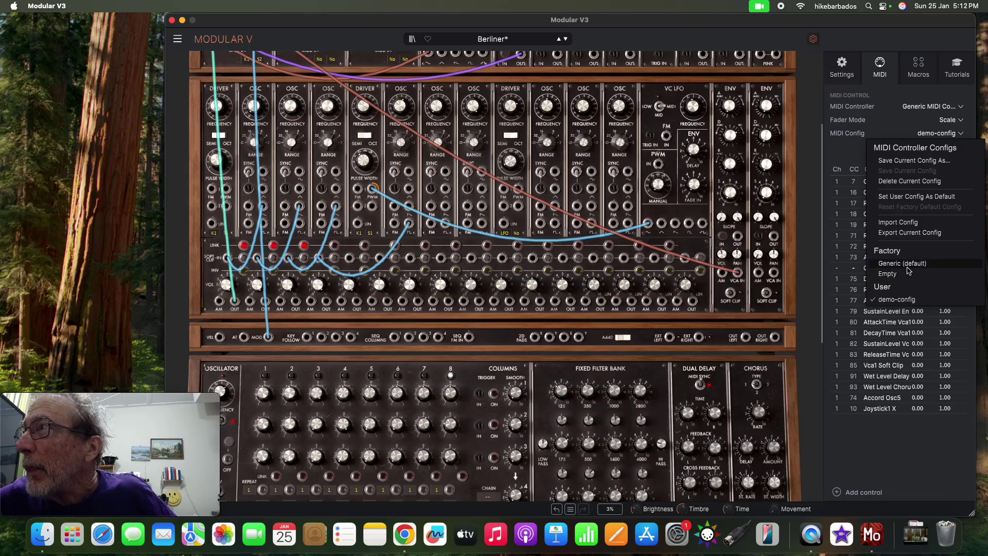
click(896, 264)
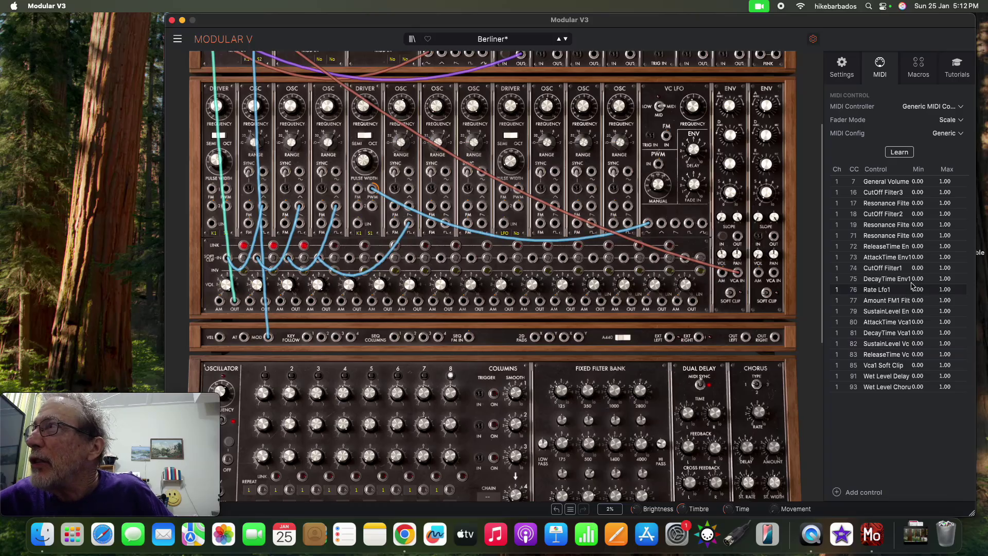
click(961, 135)
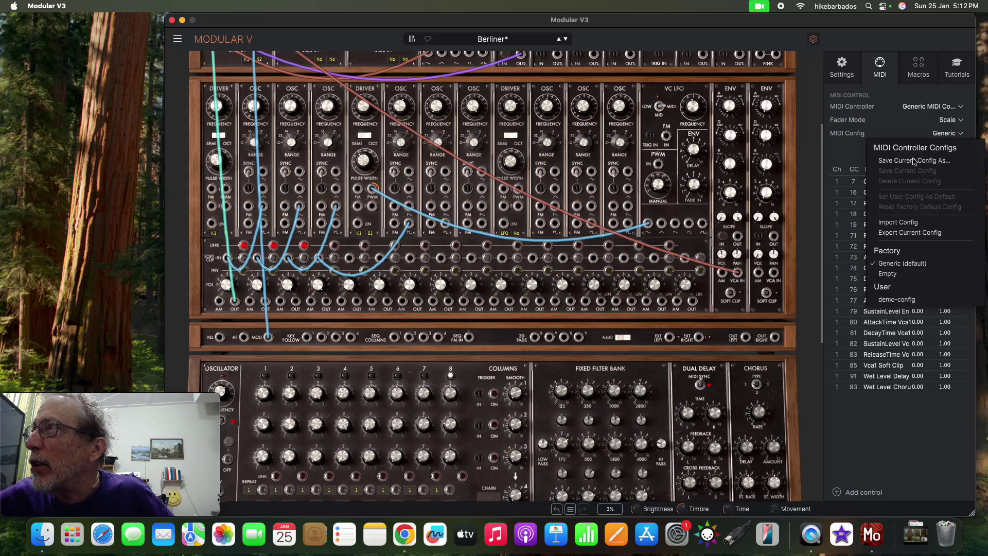
click(896, 300)
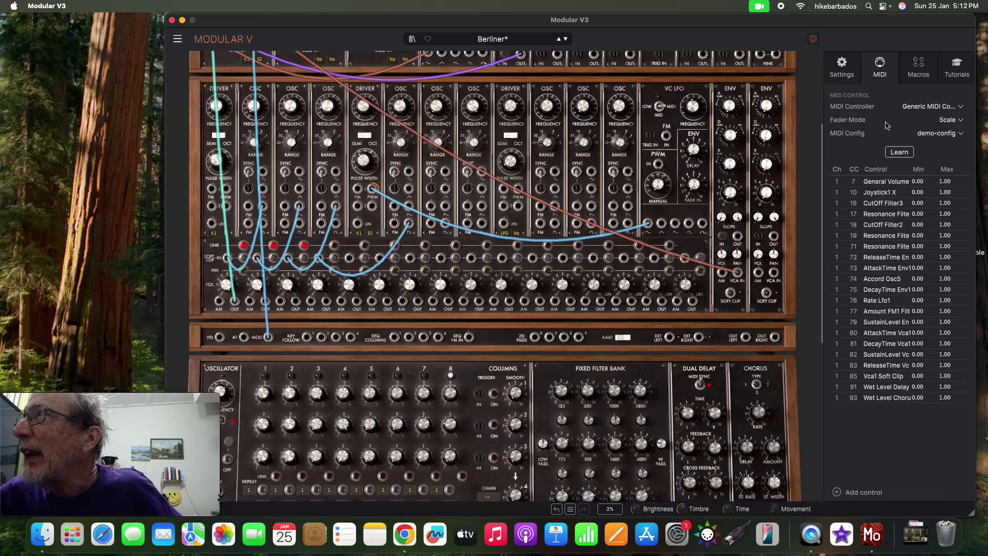
Step: Export the demo-config MIDI configuration as demo-config.modumidi to the apro folder
click(962, 135)
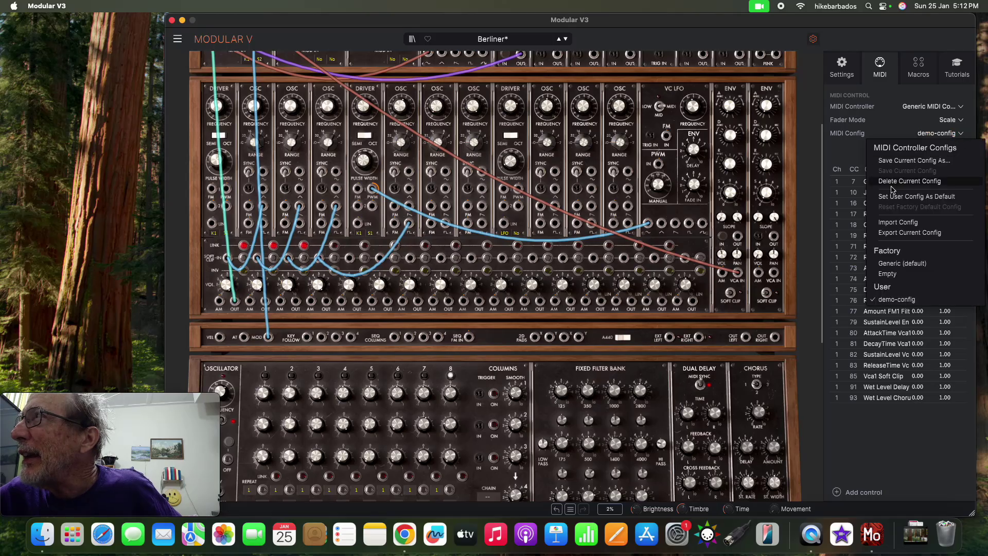
click(930, 233)
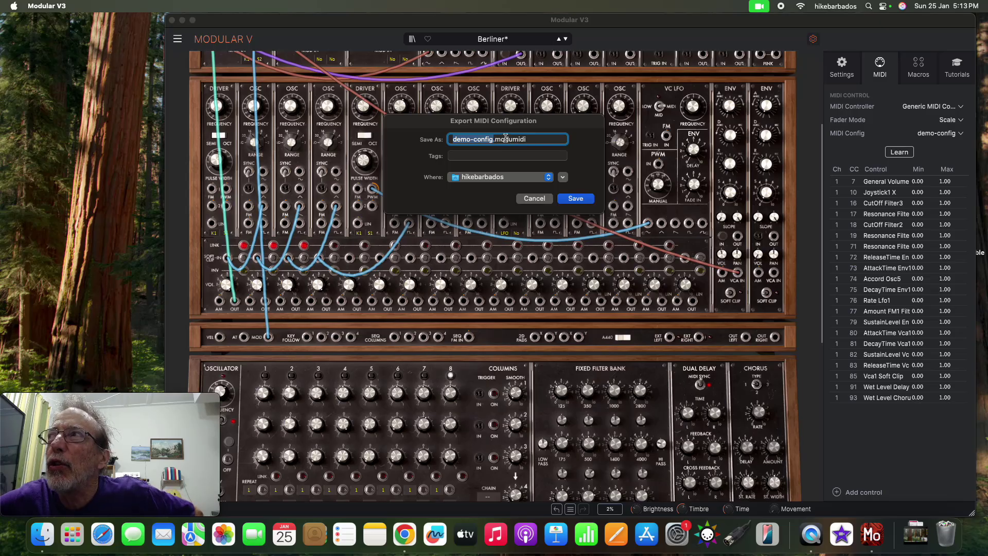
click(549, 179)
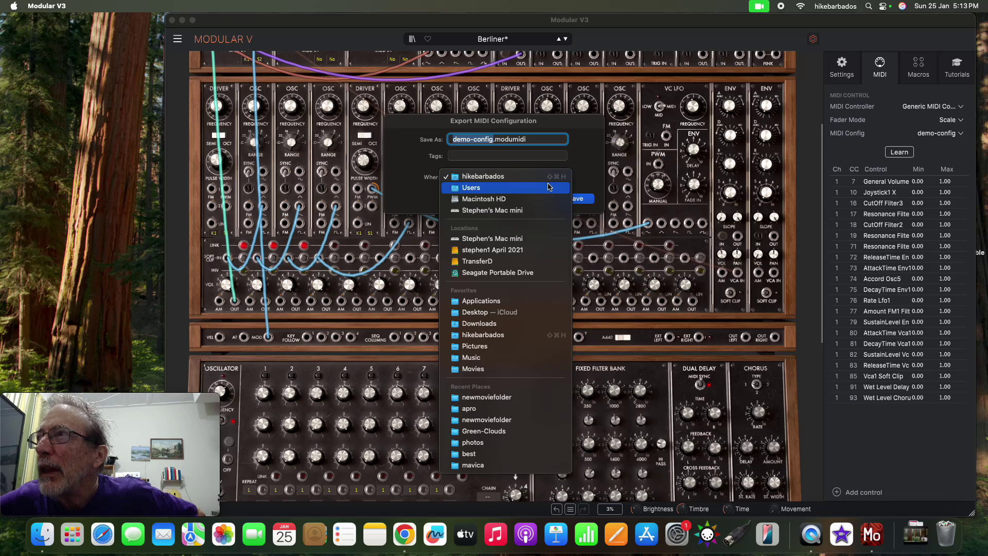
scroll(467, 396, down, 2)
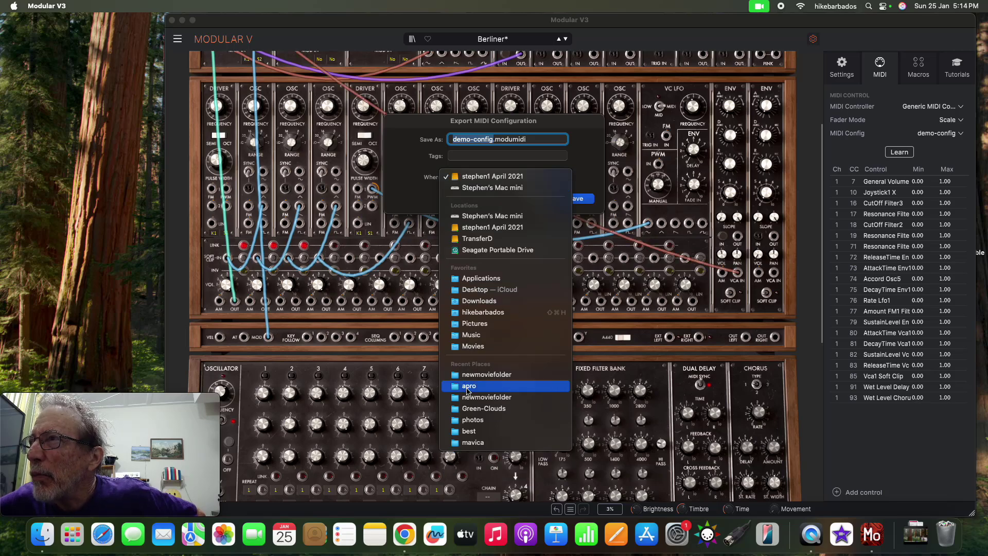
click(467, 386)
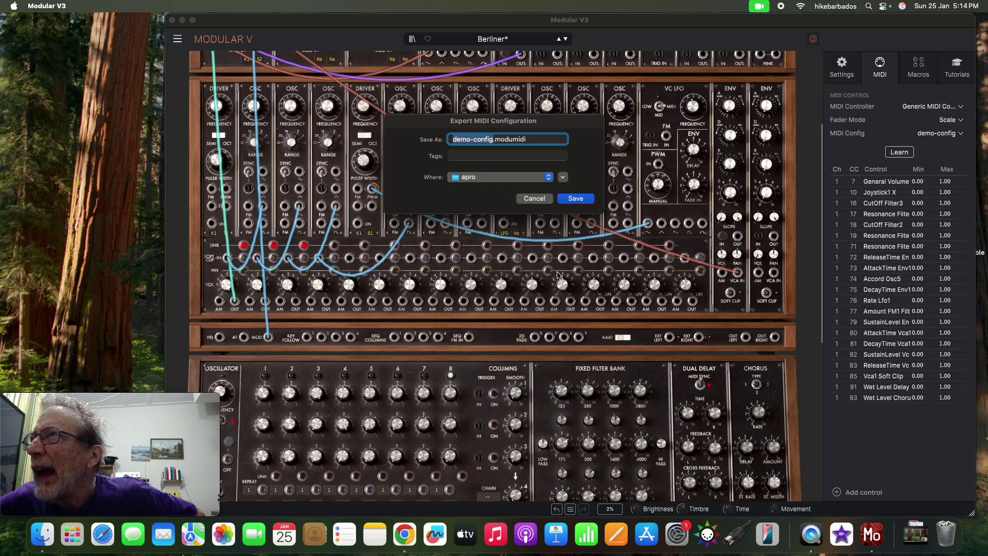
click(577, 199)
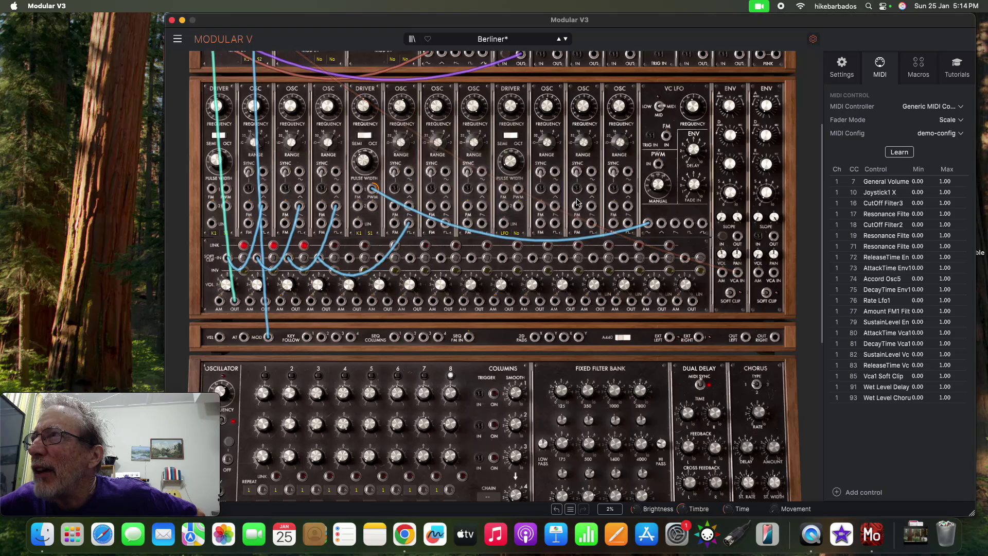